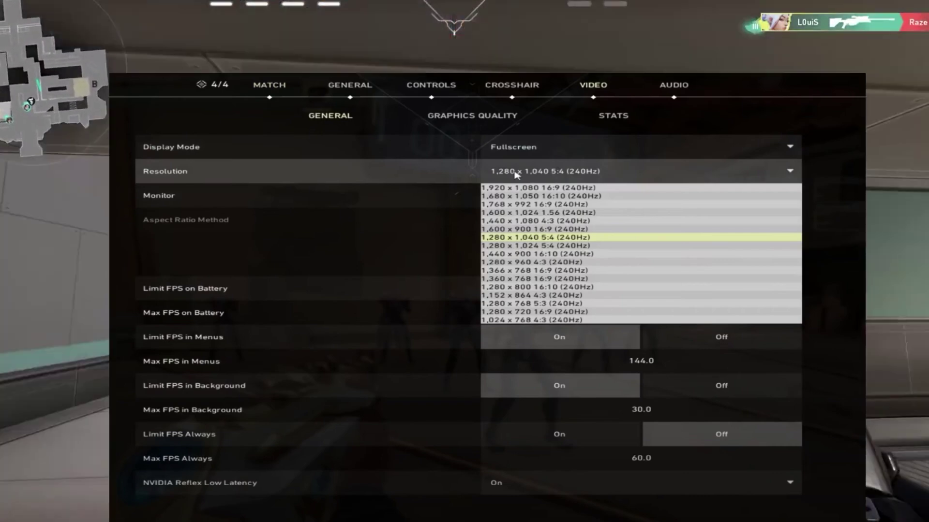
Set the resolution to 1,366 x 768 16:9 with Fill scaling and apply it.
left_click(551, 270)
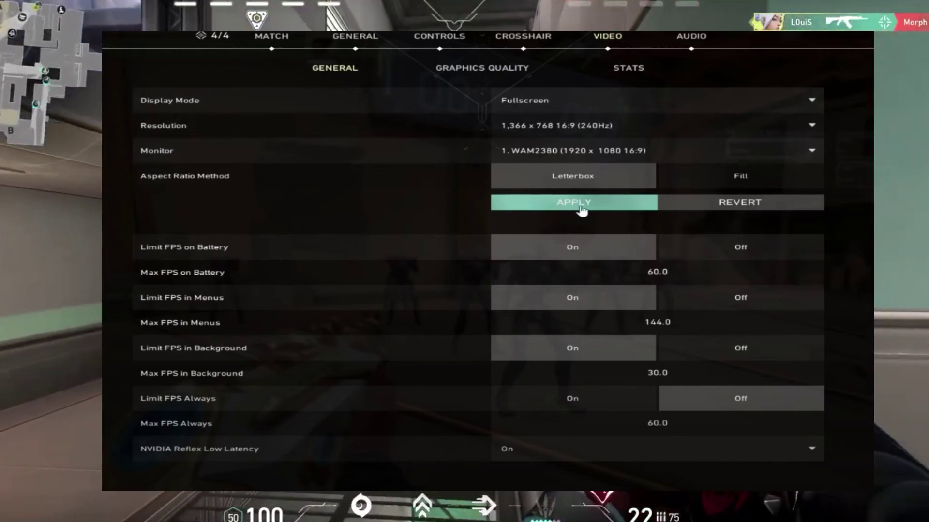
left_click(581, 210)
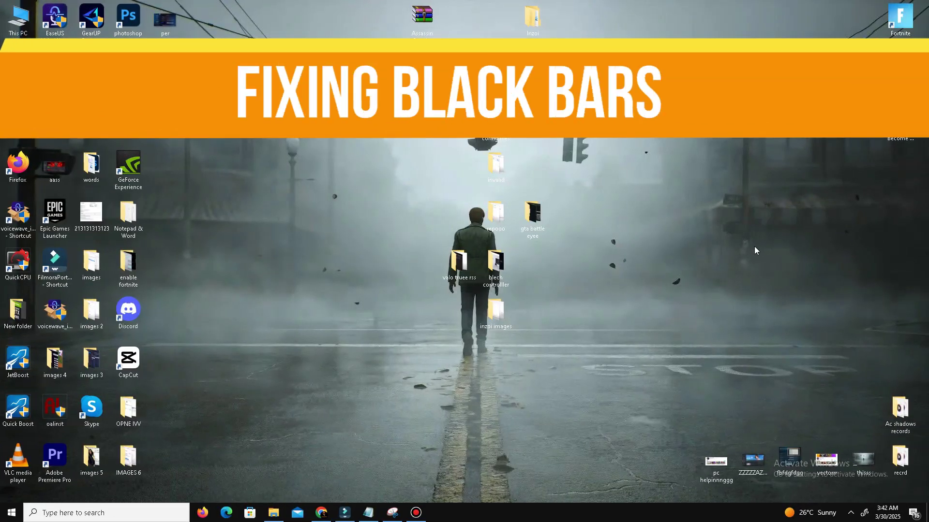
Open the %localappdata% folder in File Explorer through the Run box.
key("super")
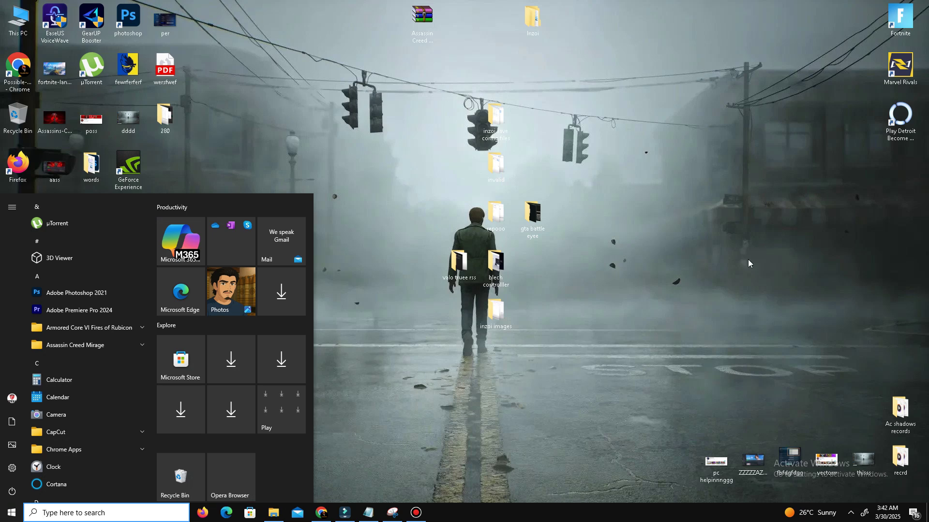
key("super+r")
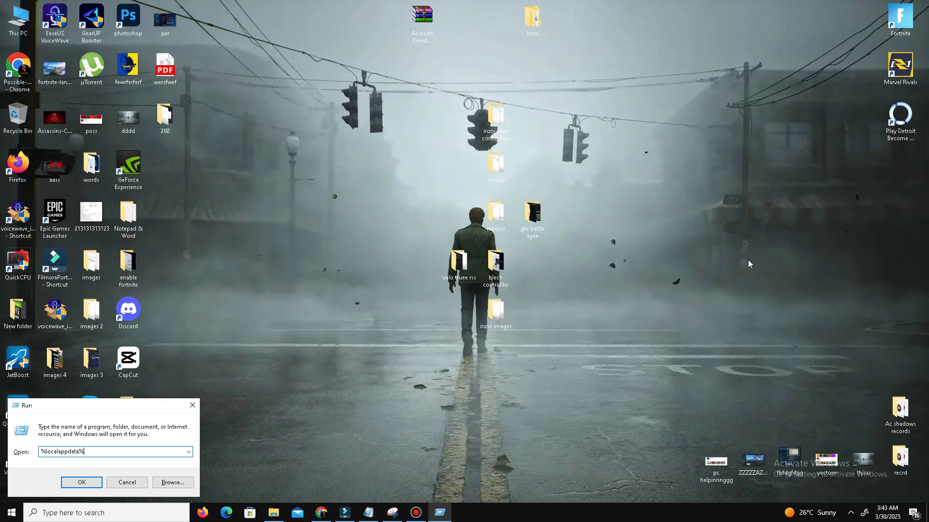
key("Return")
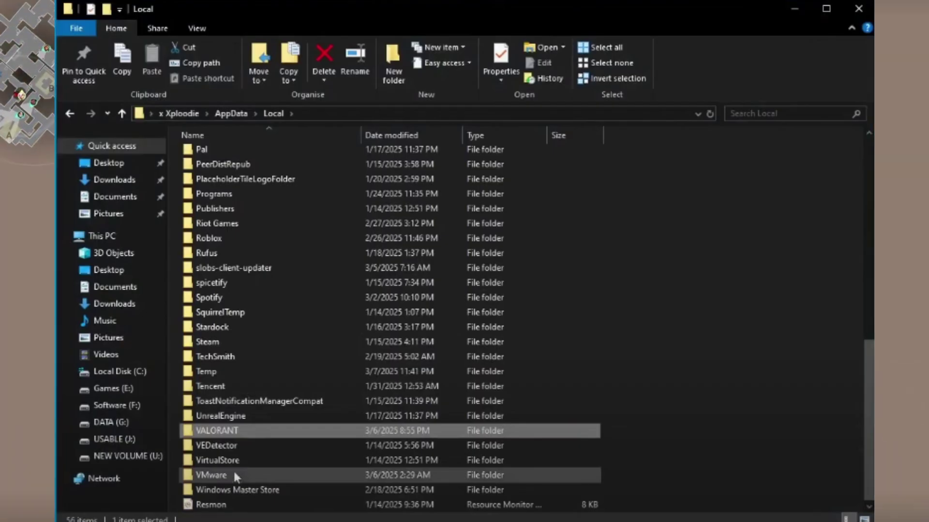
Navigate through VALORANT > Saved > Config into the long ID-named account folder.
key("Return")
double_click(224, 156)
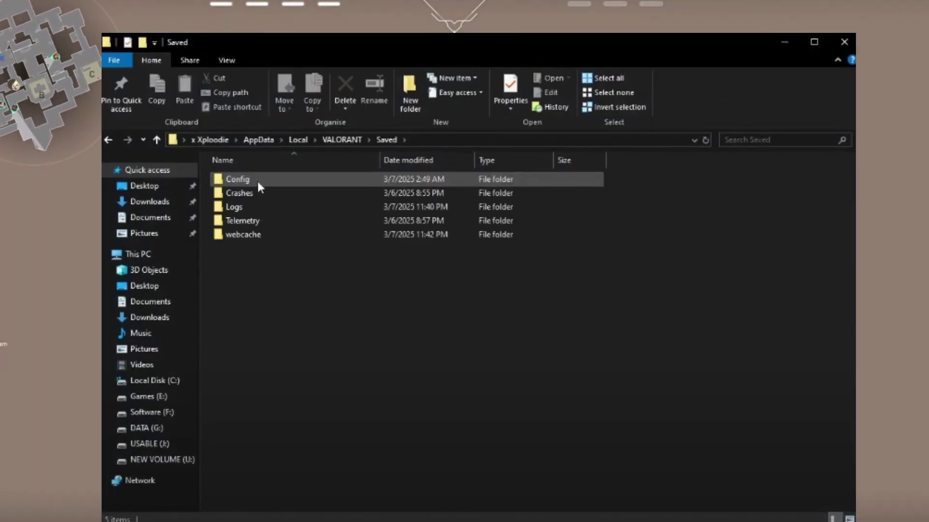
double_click(237, 180)
double_click(437, 175)
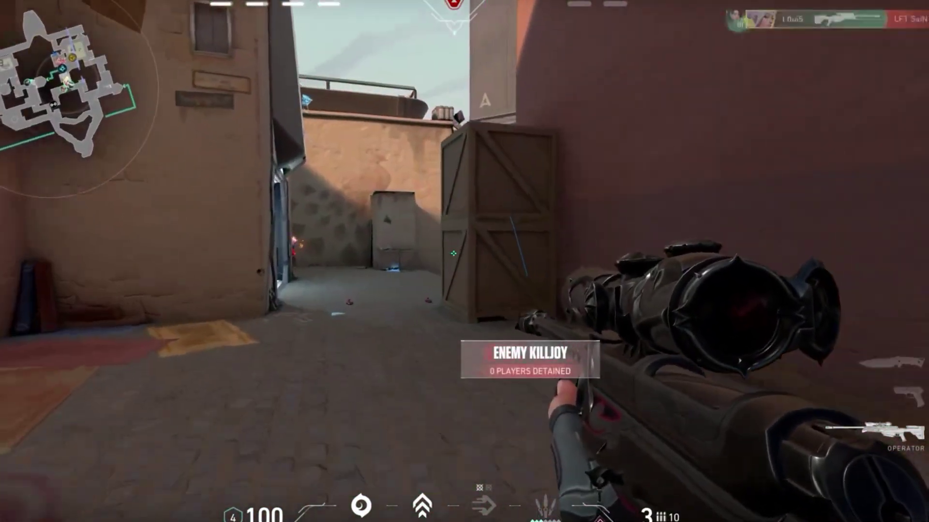
Scope in and shoot the alley and right-side enemies, then switch to the knife.
right_click(453, 253)
left_click(453, 253)
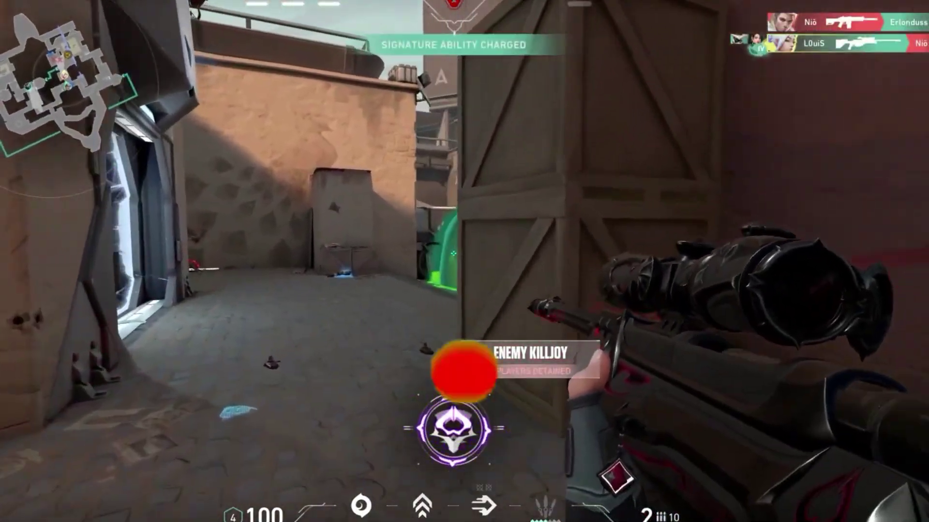
right_click(453, 253)
left_click(453, 254)
key("3")
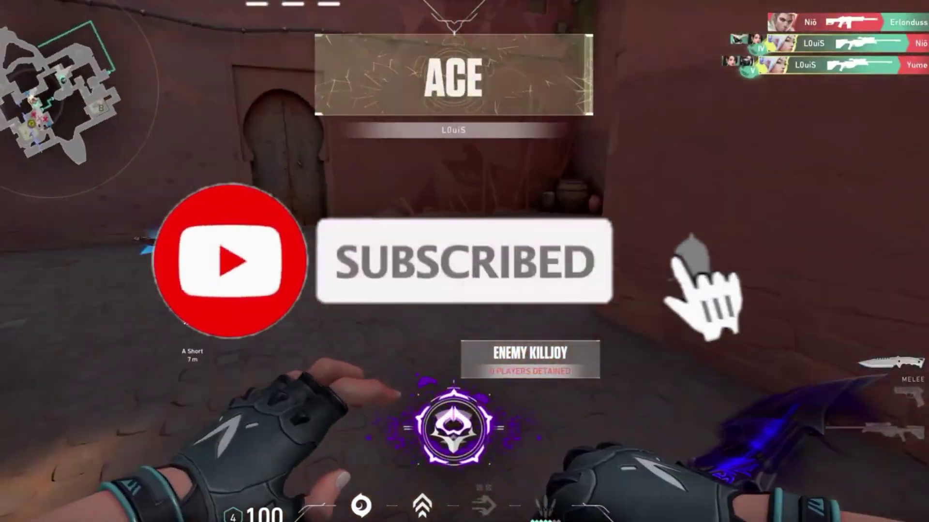